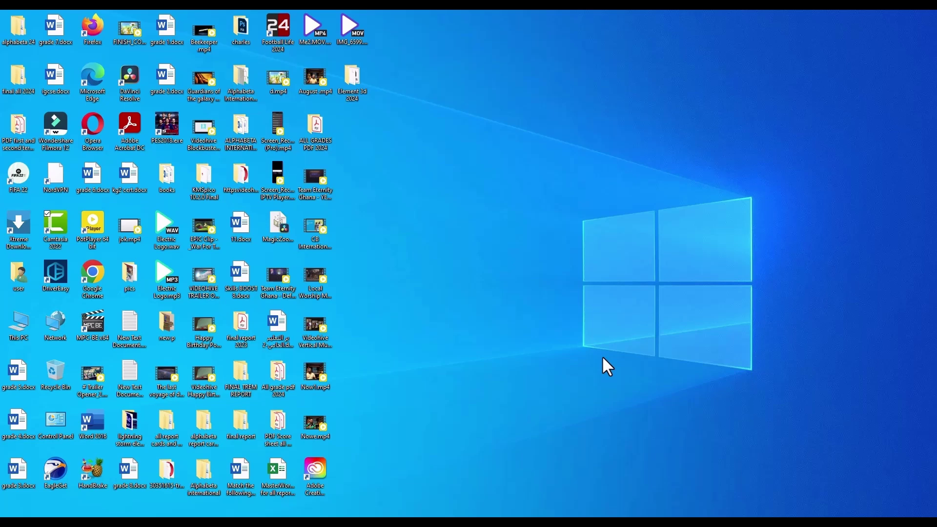
# Open the Windows Start menu to show the installed apps list
pyautogui.press('super')
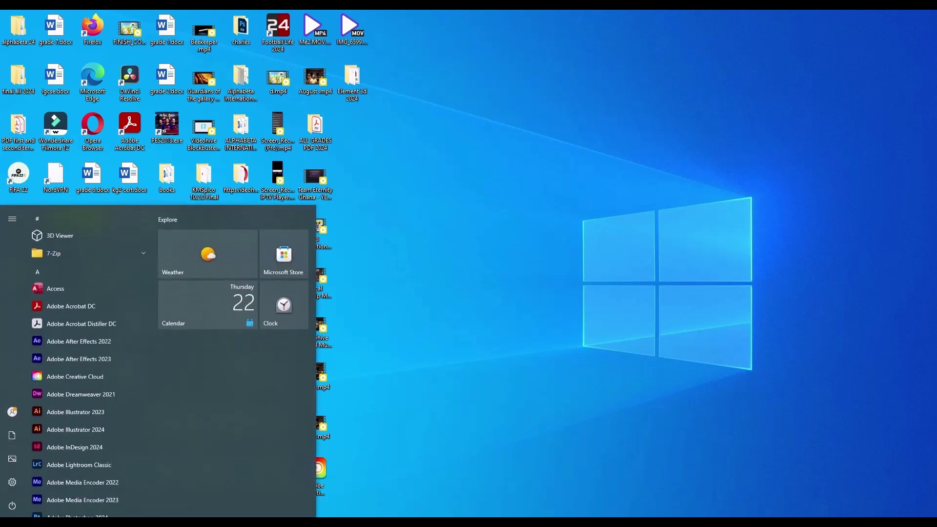
# Launch After Effects 2023, dismiss the compatibility and Mercury 3D warnings, and start a new project
pyautogui.click(88, 358)
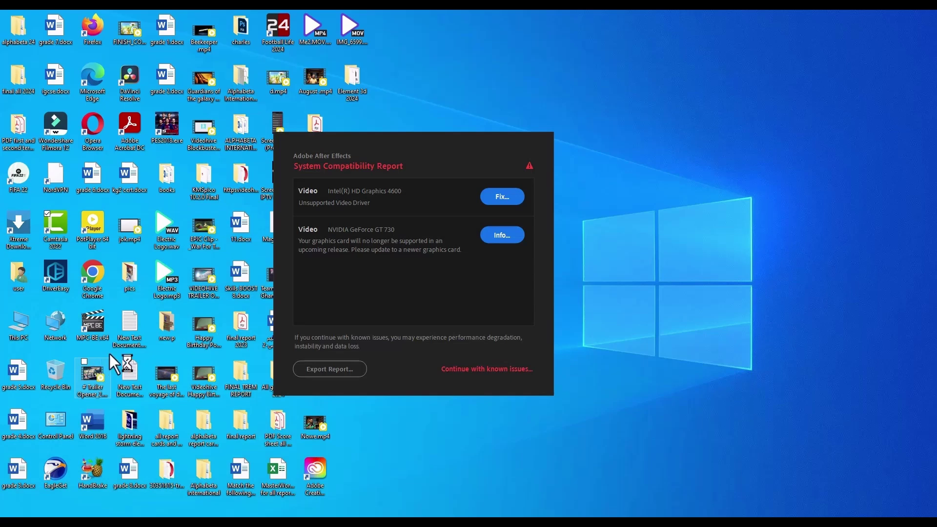
pyautogui.click(493, 369)
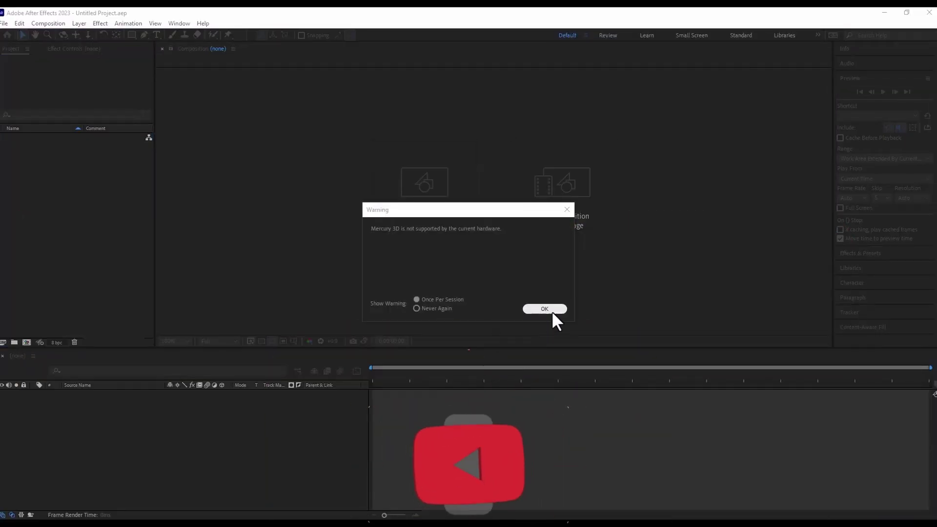
pyautogui.click(552, 312)
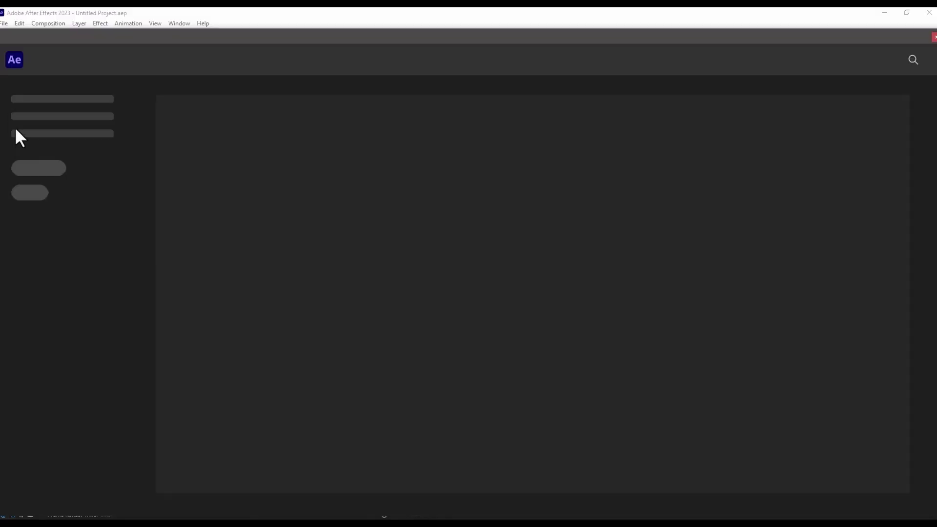
pyautogui.click(33, 102)
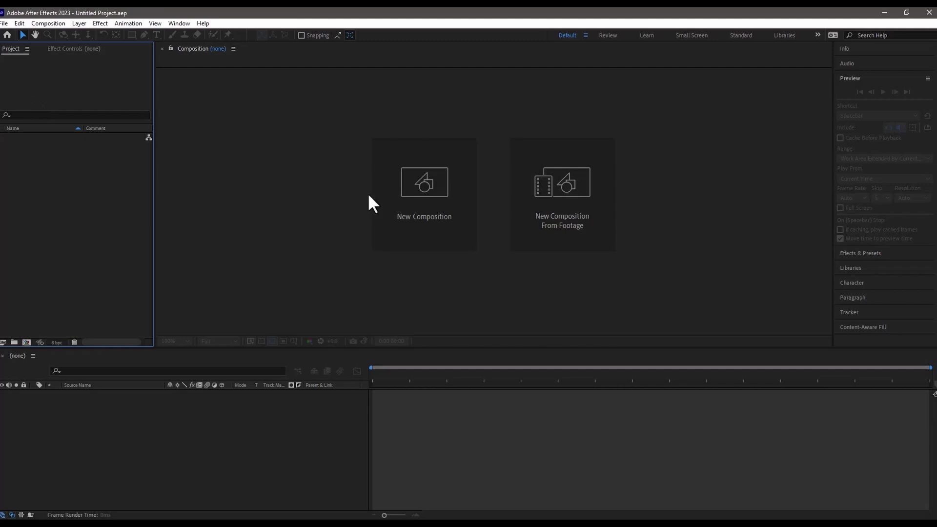
# Create Comp 1 with default settings and add a Dark Gray Solid 1 layer to it
pyautogui.click(423, 195)
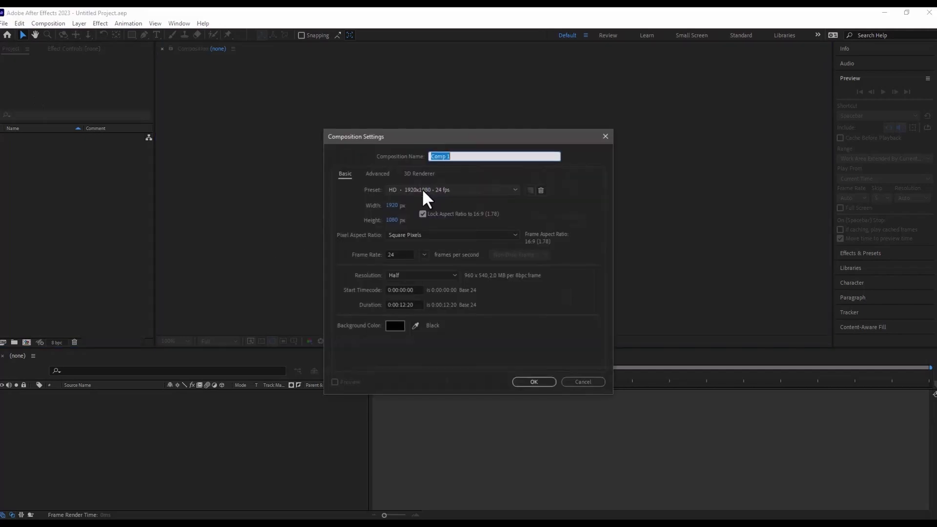
pyautogui.click(534, 383)
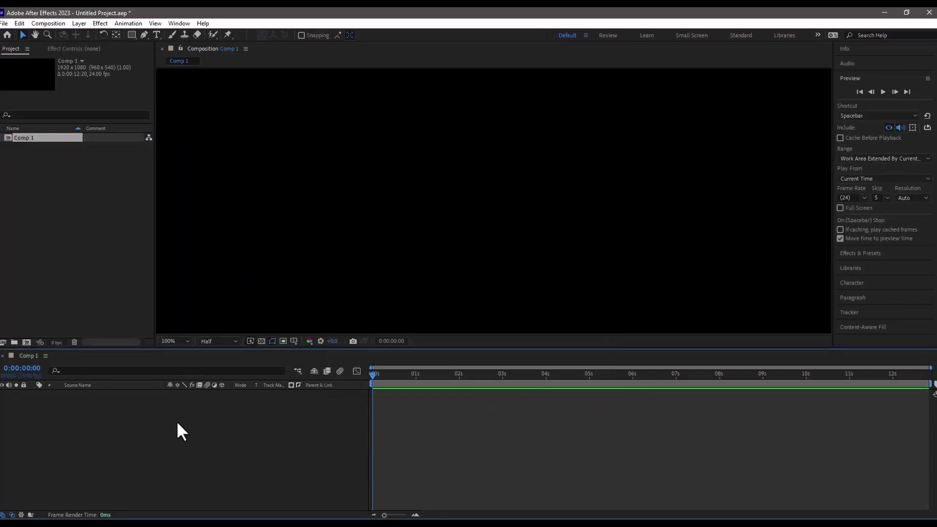
pyautogui.rightClick(176, 423)
pyautogui.moveTo(242, 302)
pyautogui.click(345, 332)
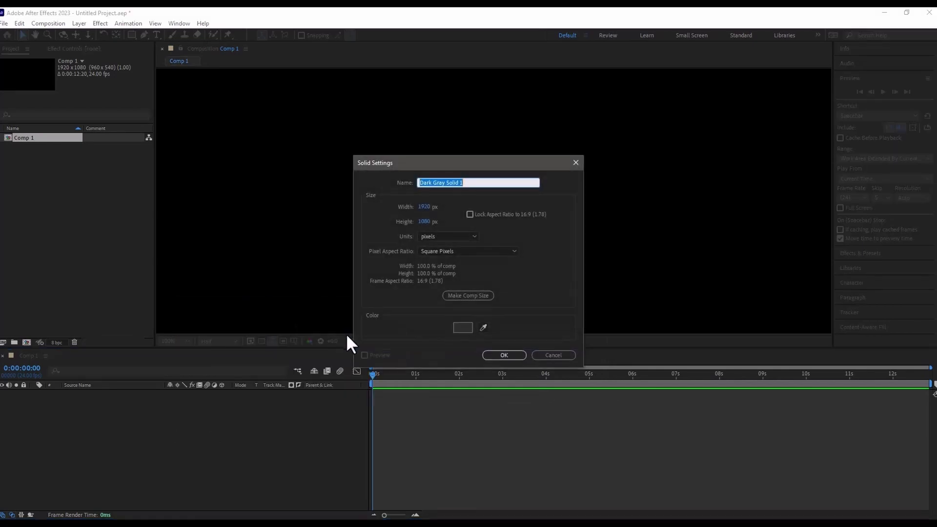
pyautogui.click(519, 355)
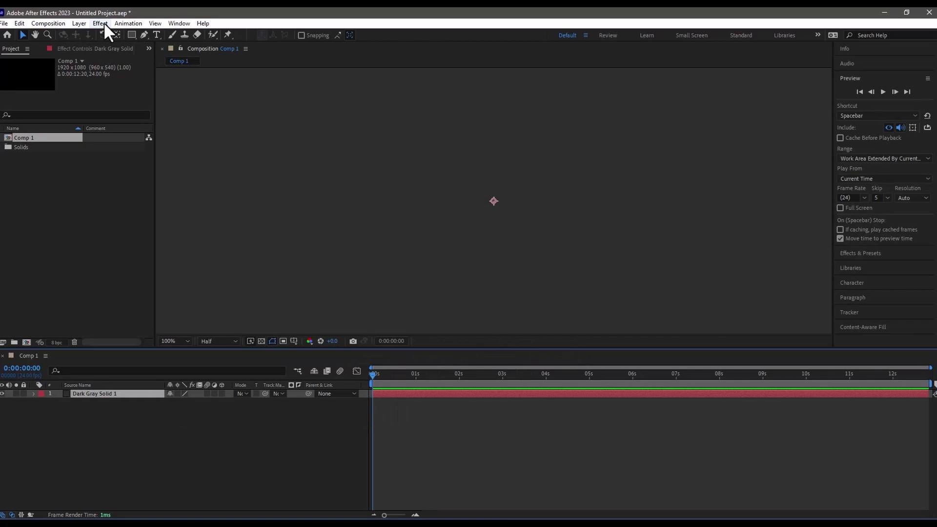
# Check the Effect > Video Copilot menu for Element, then close it unapplied
pyautogui.click(100, 23)
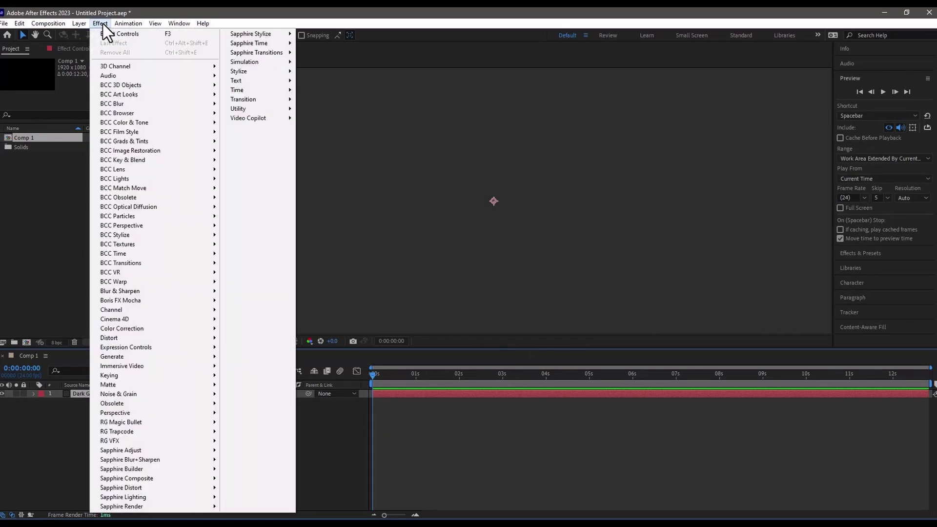
pyautogui.click(48, 23)
pyautogui.moveTo(271, 119)
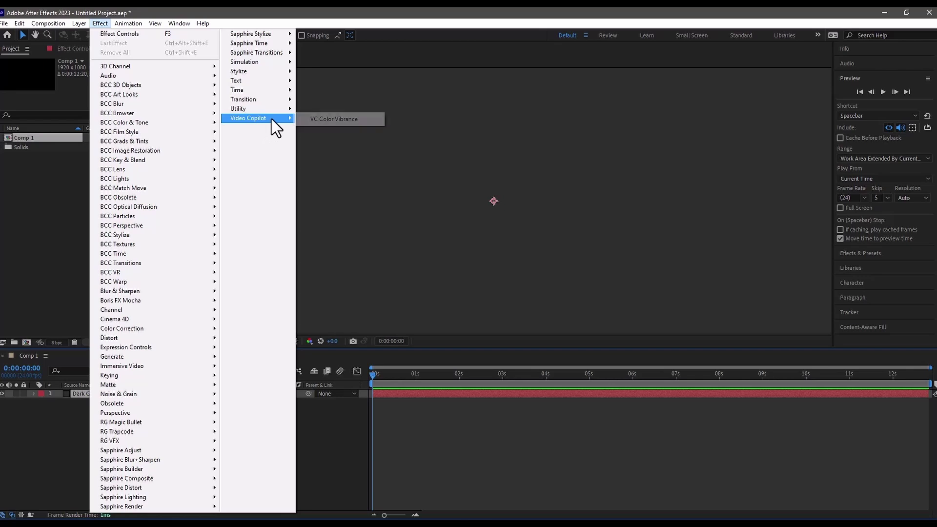
pyautogui.click(332, 162)
# Quit After Effects without saving the untitled project
pyautogui.hotkey('ctrl', 'alt', 'n')
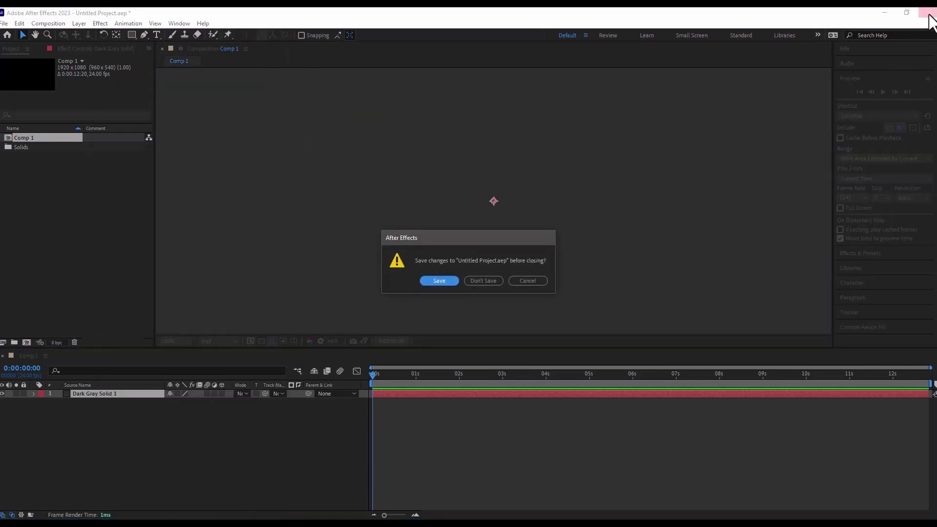
pyautogui.click(495, 279)
pyautogui.hotkey('ctrl', 'q')
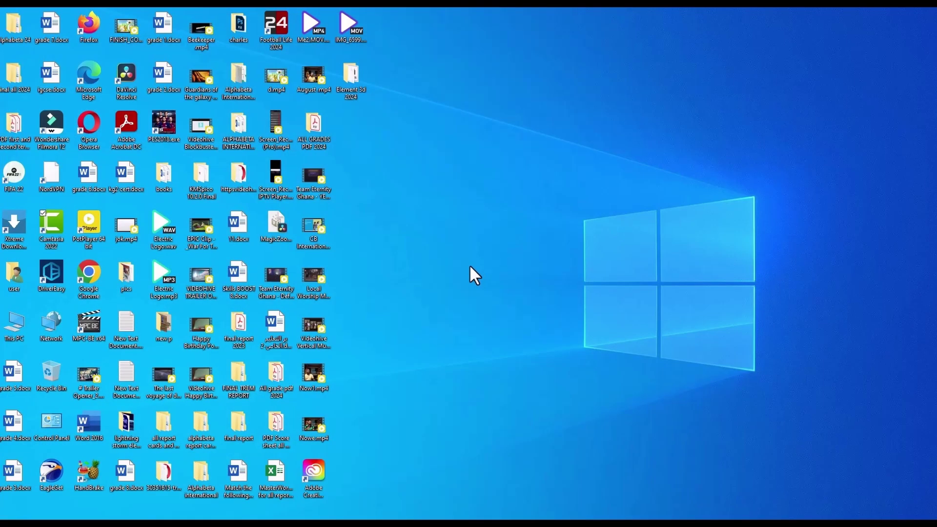
# Run the Video Copilot Element 3D installer from the Element 3d 2024 folder
pyautogui.doubleClick(345, 91)
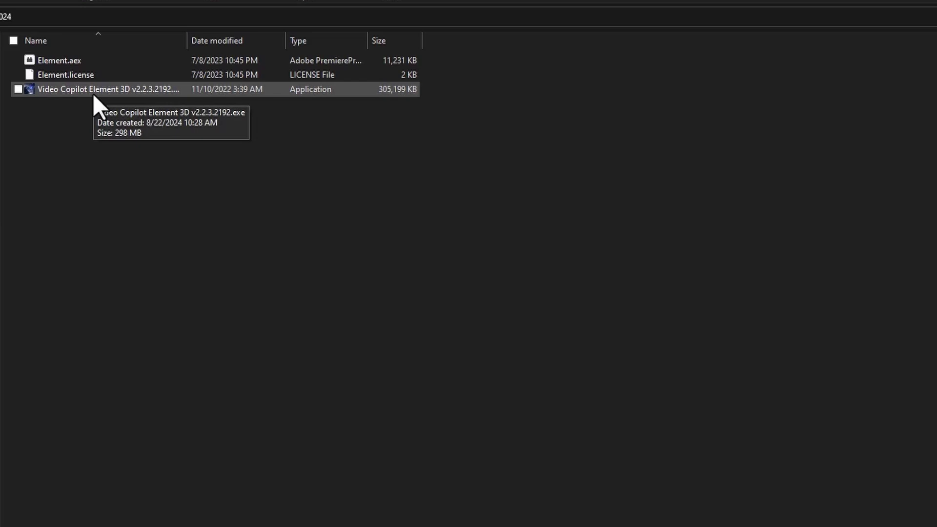
pyautogui.click(93, 93)
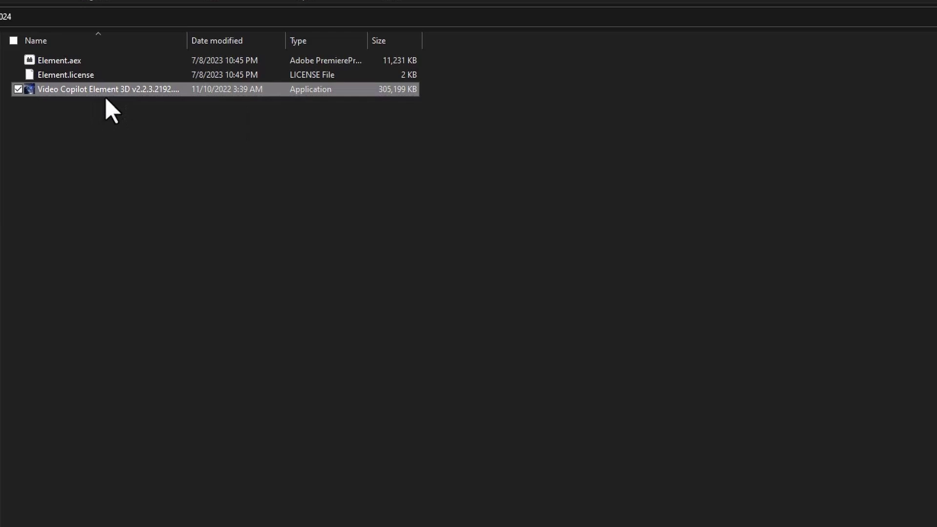
pyautogui.press('Return')
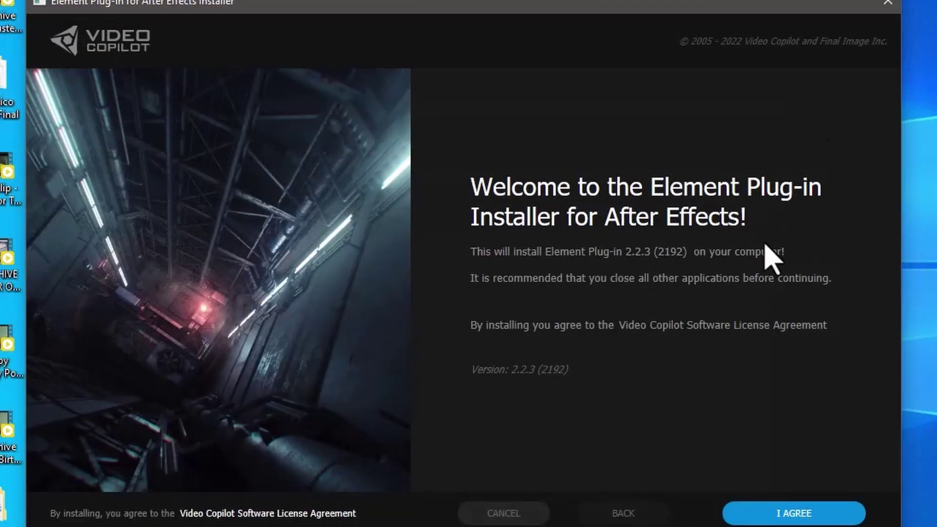
# Accept the licence, deselect 2022, select Custom, and bring up the Plugin Path folder picker
pyautogui.click(773, 513)
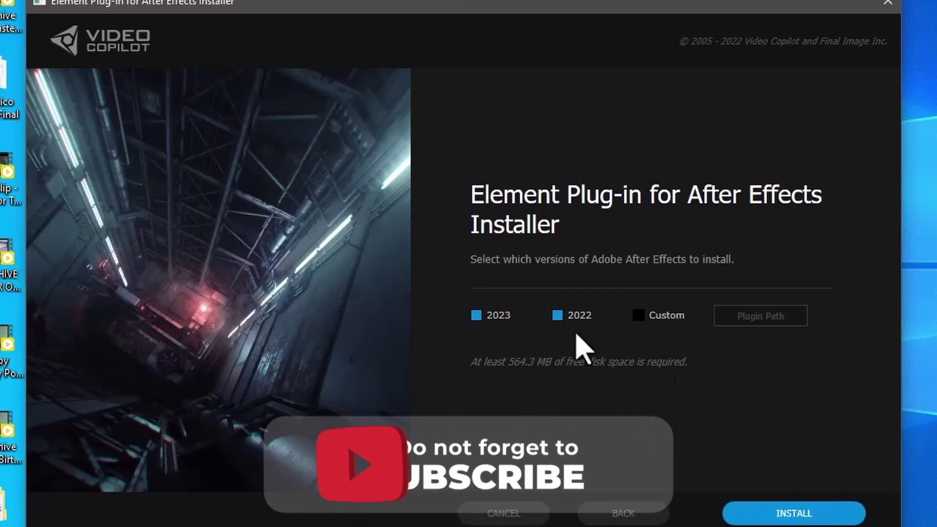
pyautogui.click(558, 316)
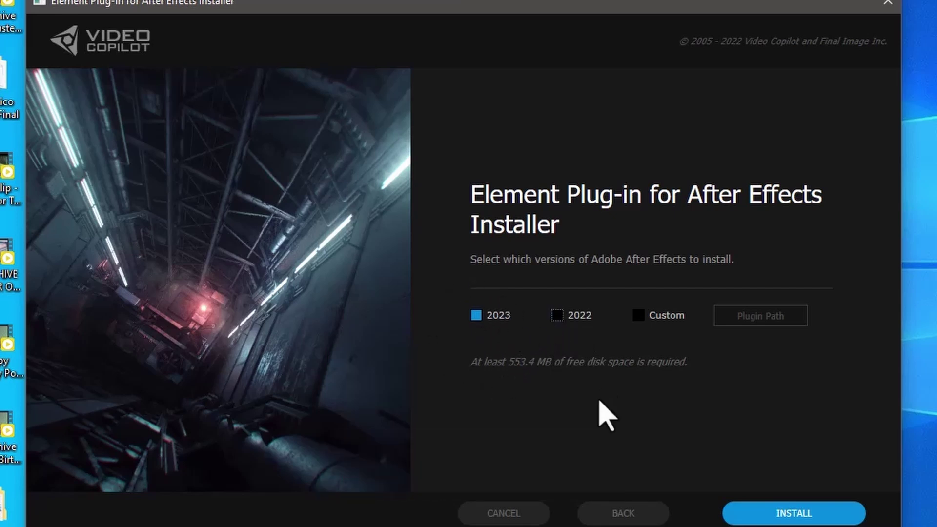
pyautogui.click(640, 320)
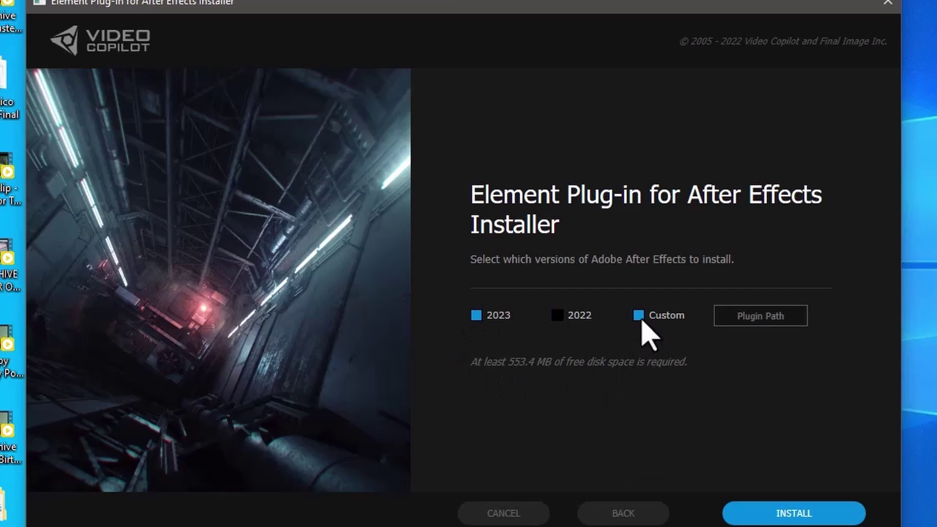
pyautogui.click(756, 322)
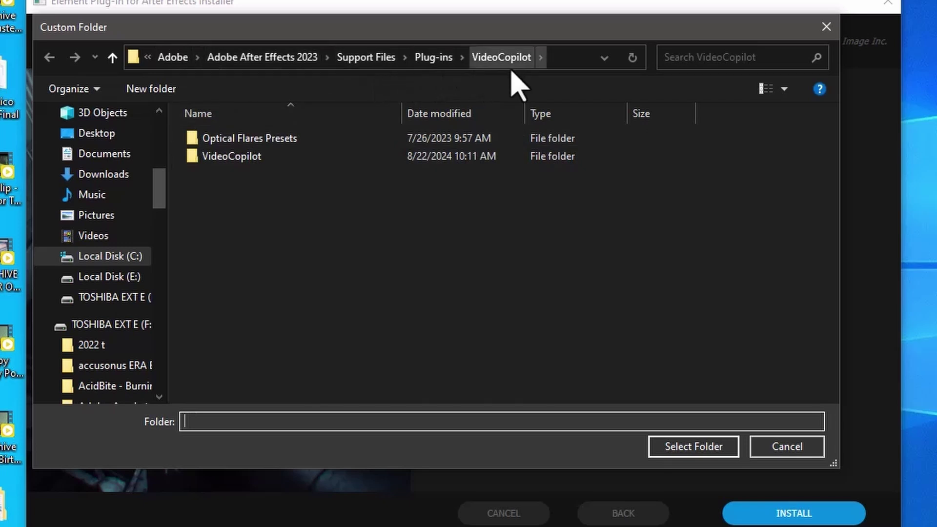
# Set the custom plug-in path to the VideoCopilot folder and proceed with installation
pyautogui.click(330, 156)
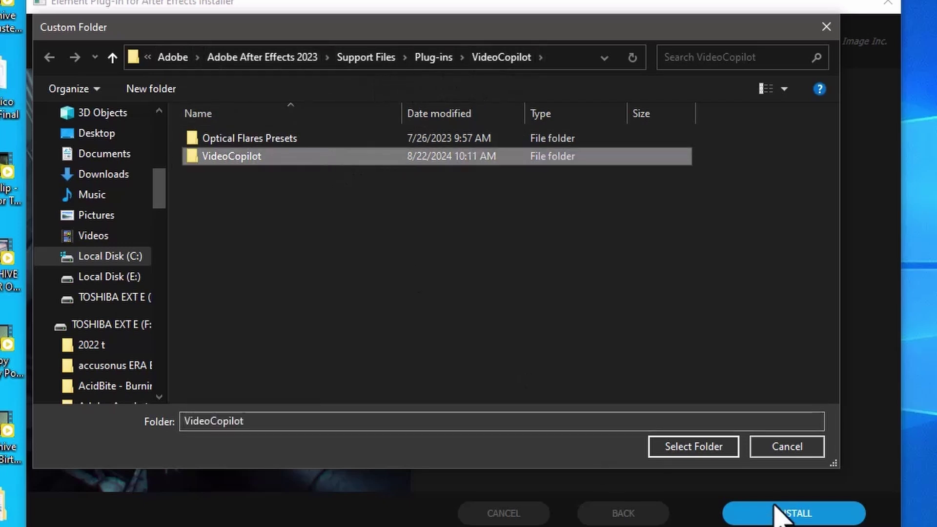
pyautogui.click(705, 453)
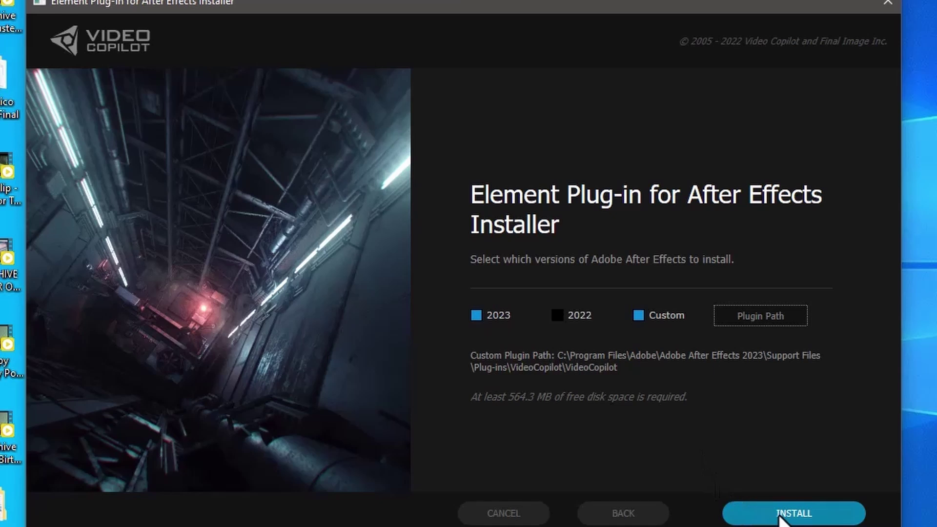
pyautogui.click(779, 515)
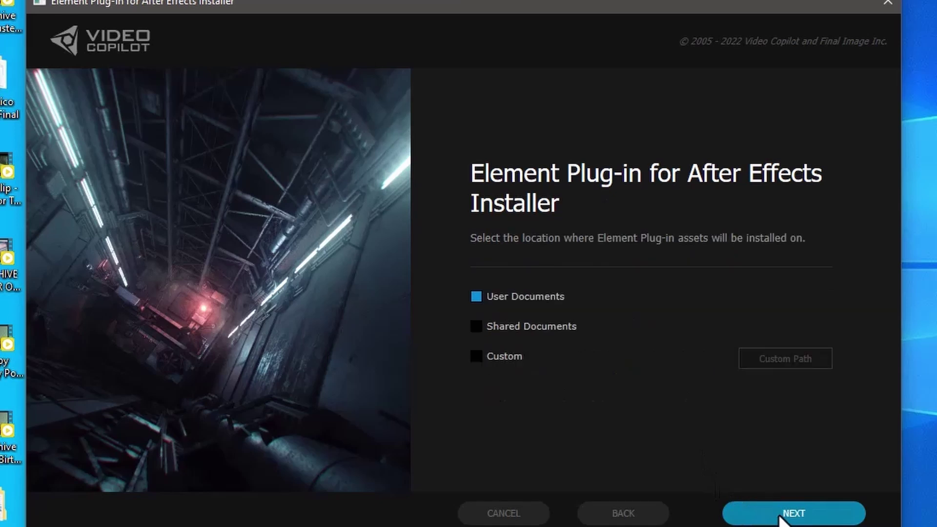
# Install Element with assets in User Documents and finish the installer
pyautogui.click(779, 515)
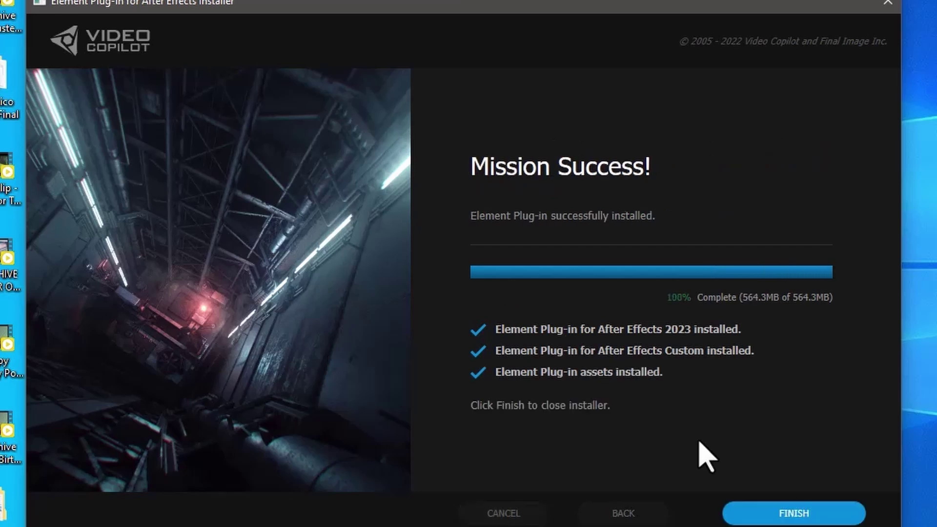
pyautogui.click(784, 517)
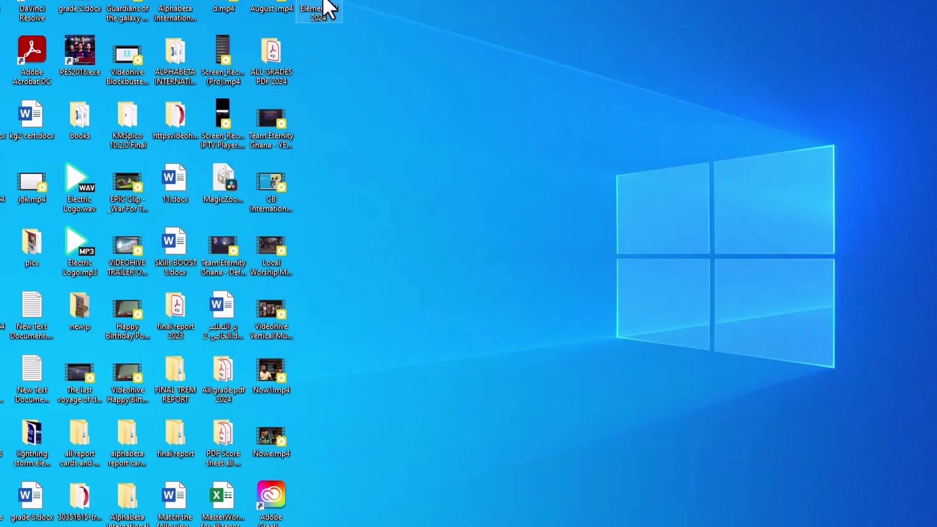
# Copy Element.aex from the Element 3d 2024 folder
pyautogui.doubleClick(326, 5)
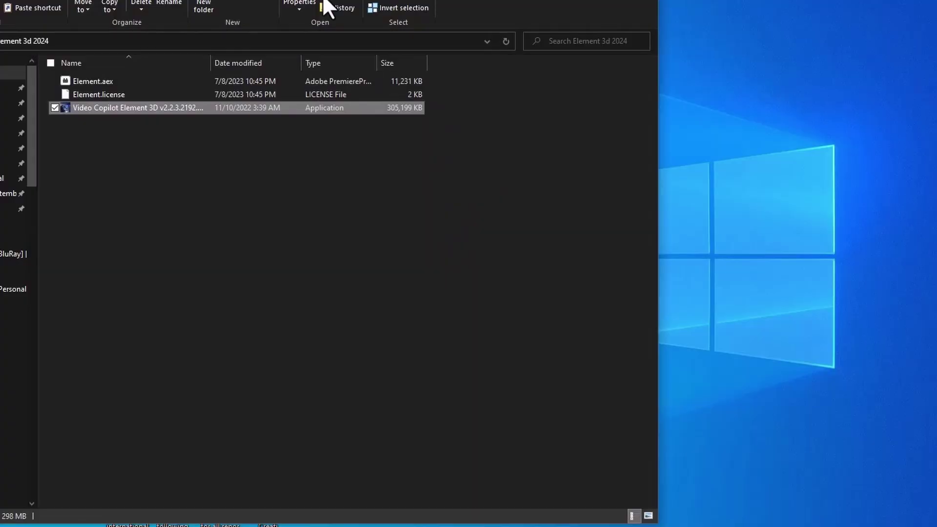
pyautogui.rightClick(108, 81)
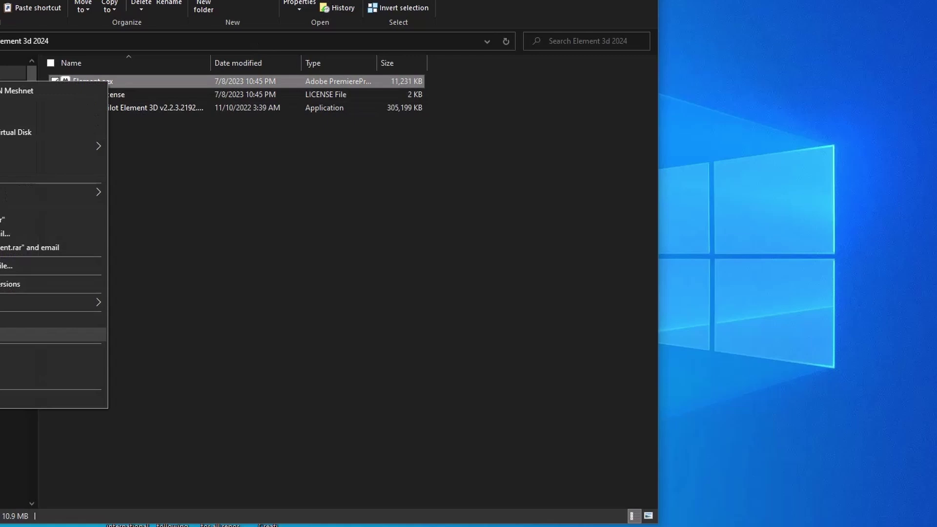
pyautogui.click(2, 335)
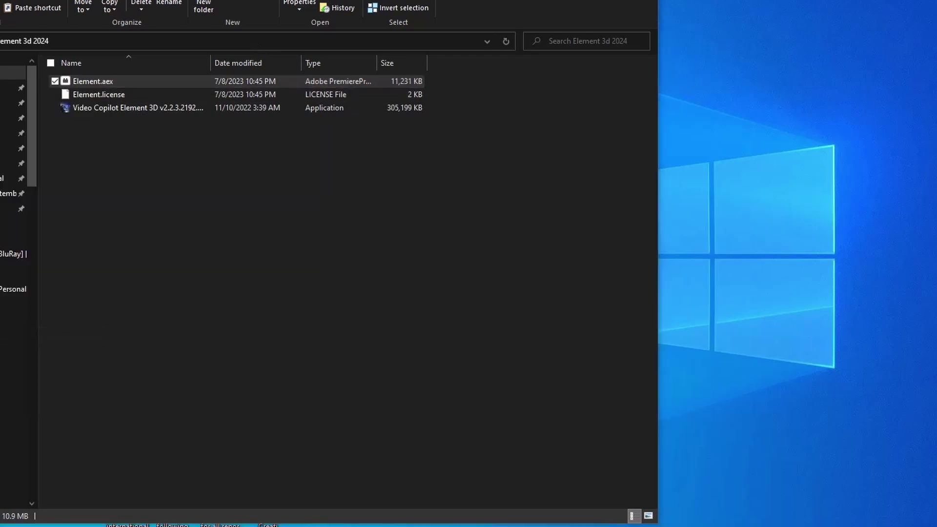
# In a new Explorer window, browse to C:\Program Files\Adobe\Adobe After Effects 2023\Support Files\Plug-ins\VideoCopilot
pyautogui.press('super+e')
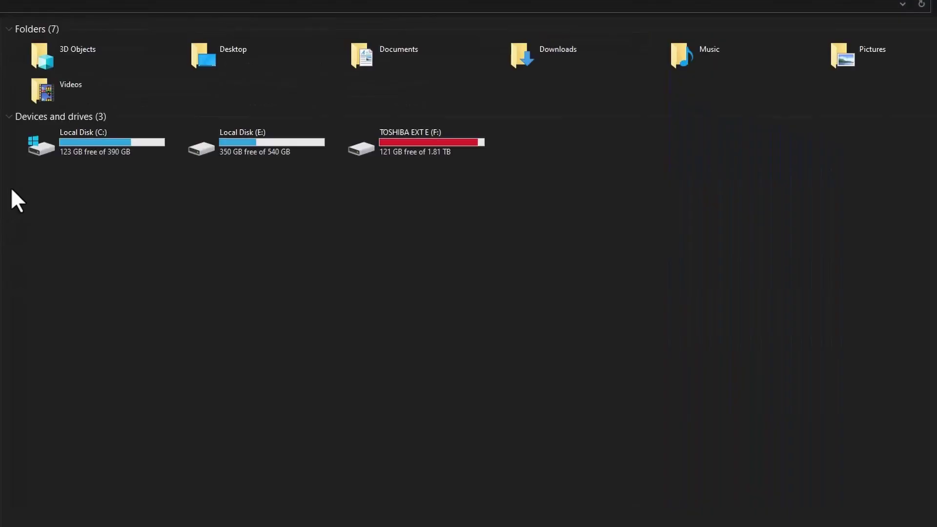
pyautogui.doubleClick(88, 136)
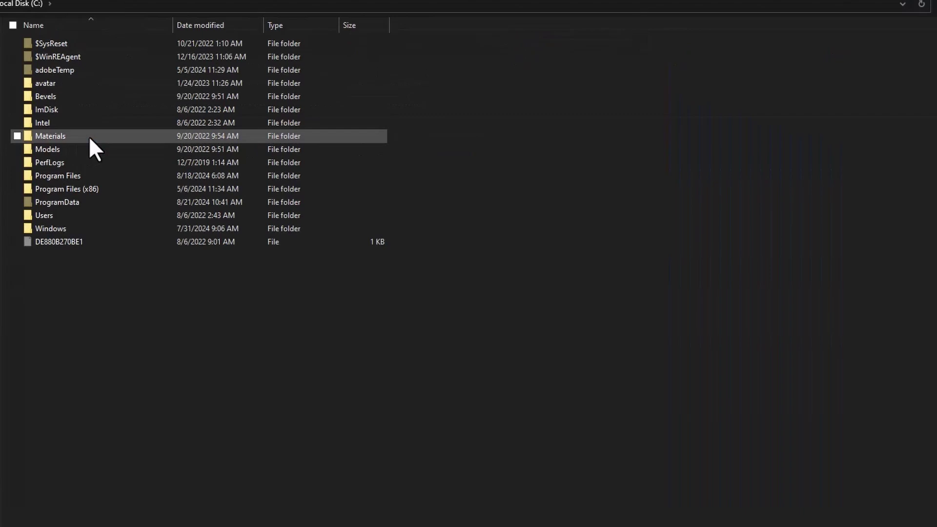
pyautogui.doubleClick(73, 174)
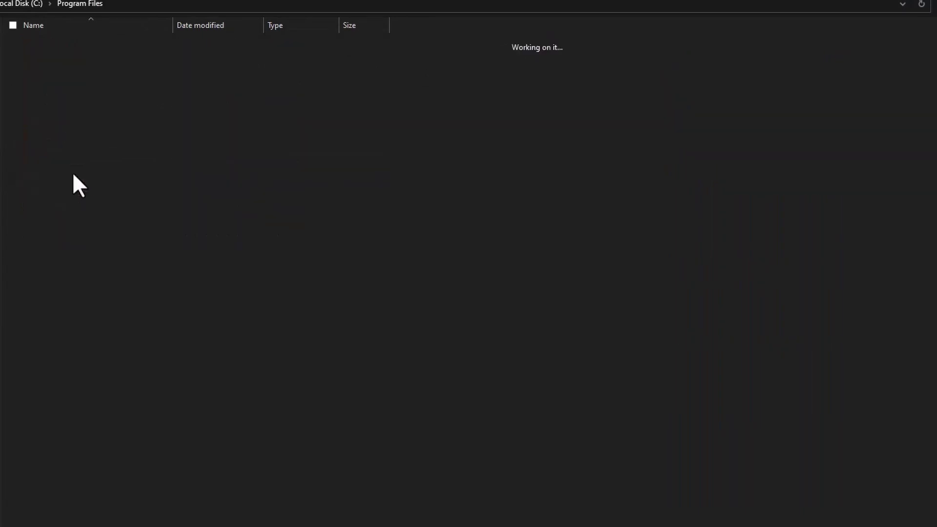
pyautogui.doubleClick(67, 58)
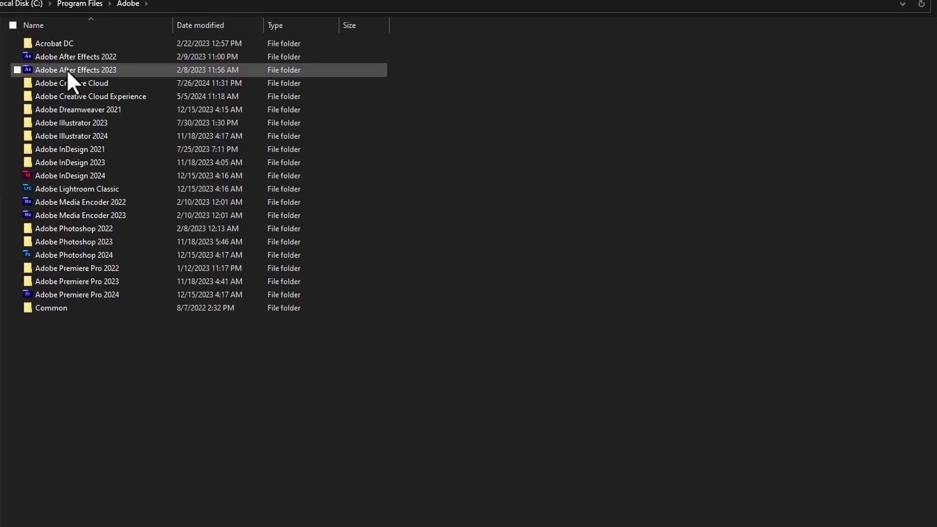
pyautogui.doubleClick(66, 69)
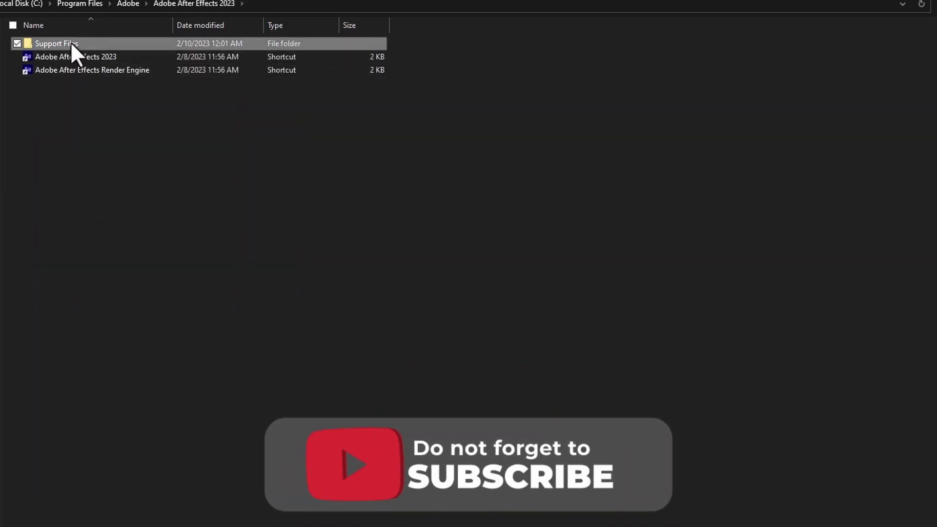
pyautogui.doubleClick(71, 43)
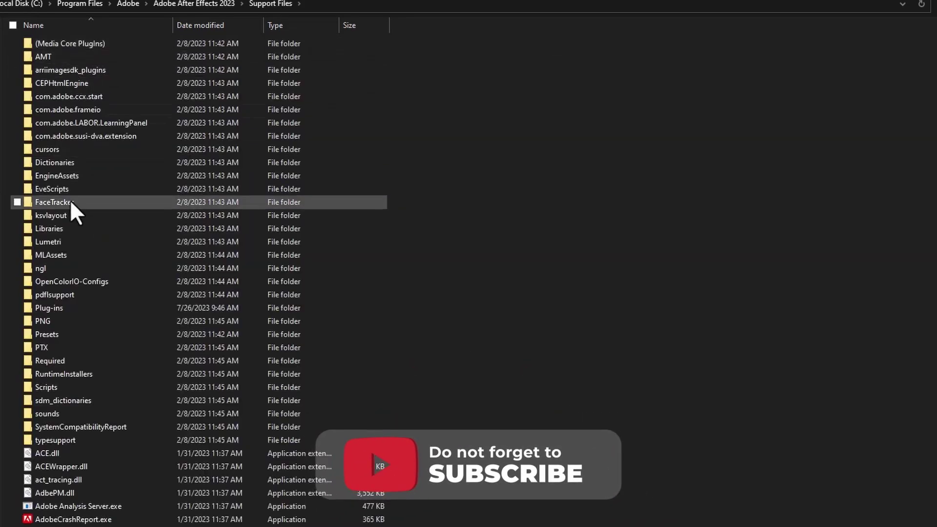
pyautogui.doubleClick(56, 306)
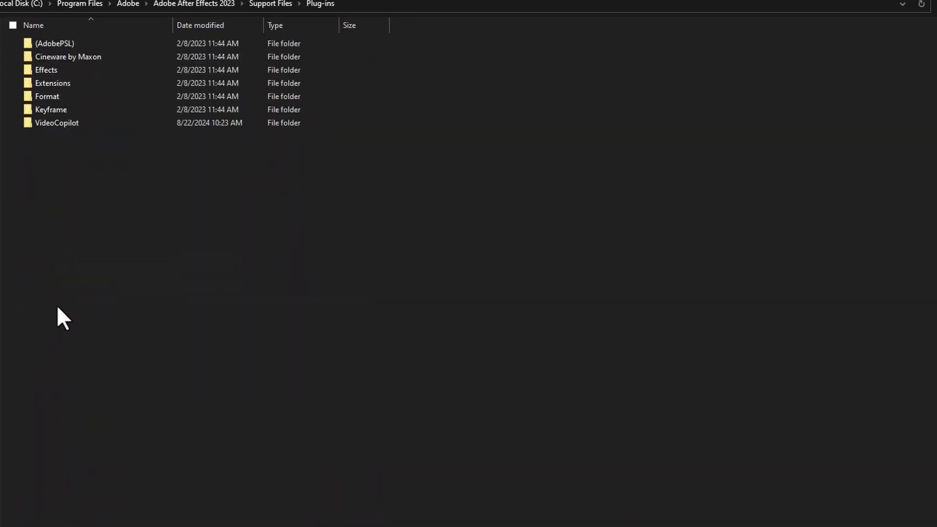
pyautogui.doubleClick(89, 123)
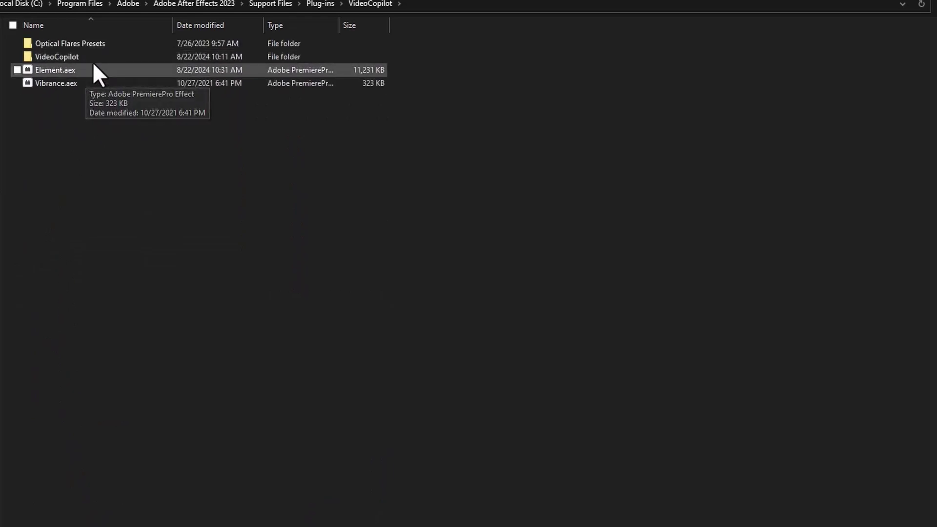
# Paste Element.aex there, replacing the existing file with administrator permission
pyautogui.rightClick(169, 190)
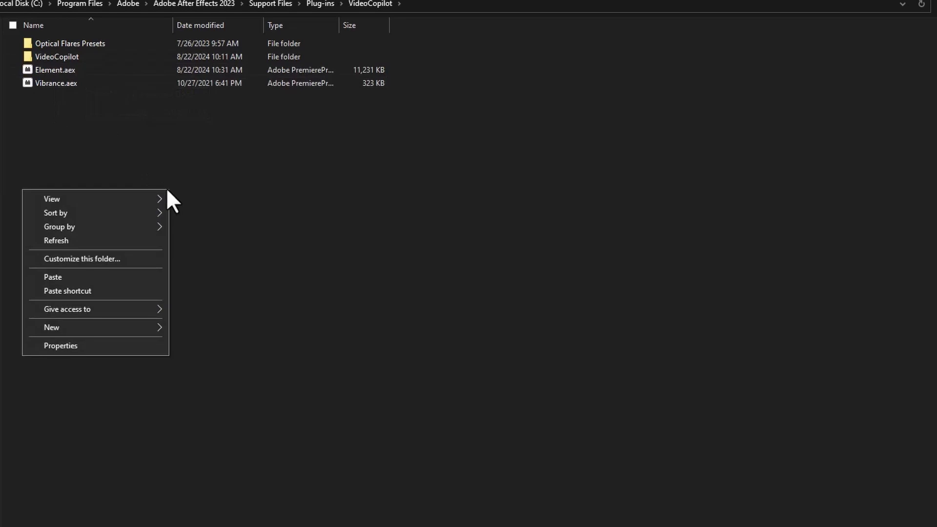
pyautogui.click(52, 277)
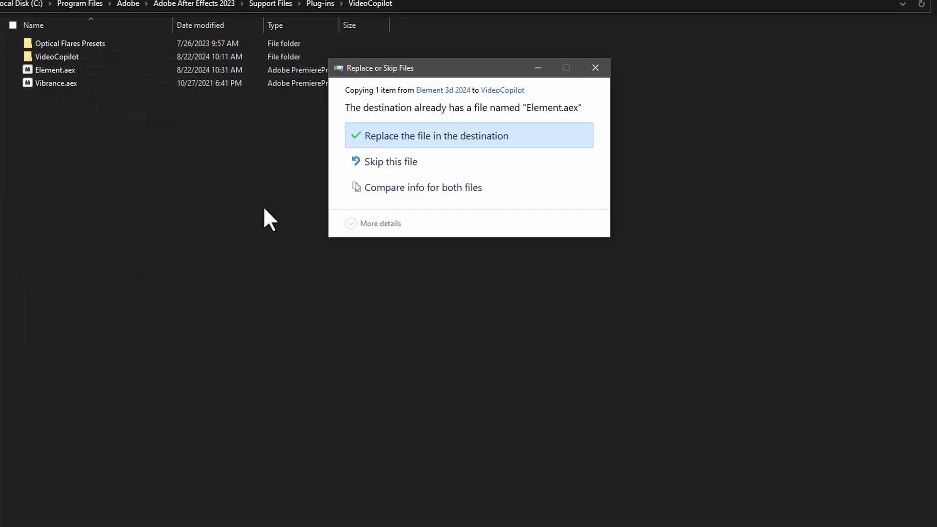
pyautogui.click(443, 137)
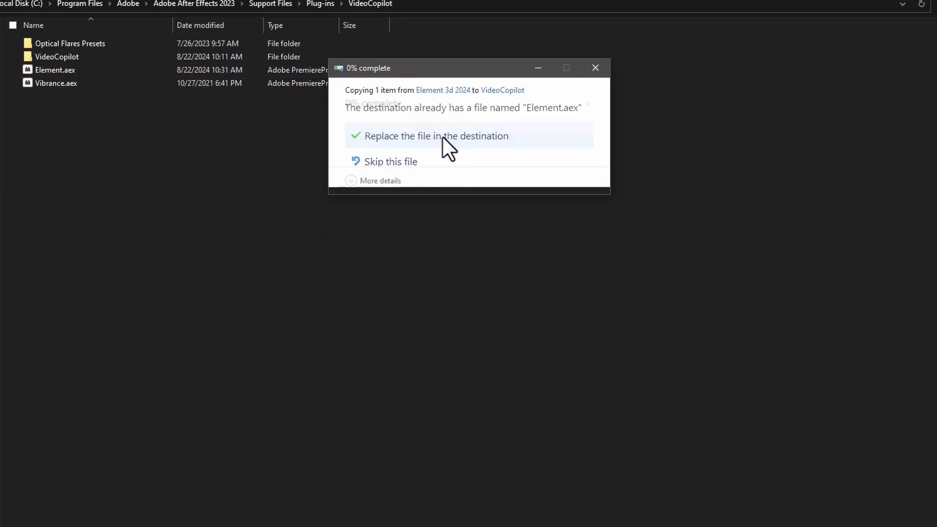
pyautogui.click(436, 153)
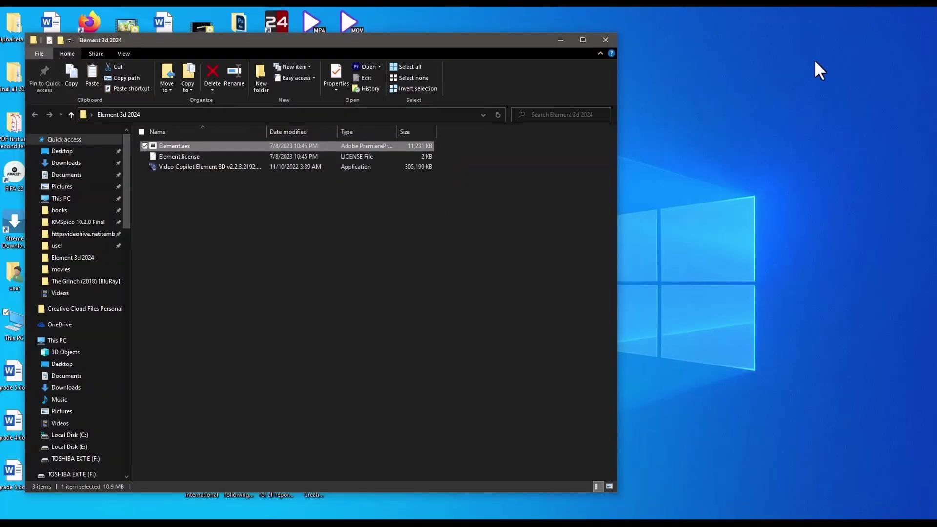
# Close the Explorer window, relaunch After Effects 2023 from Start, and dismiss its compatibility warnings
pyautogui.click(612, 39)
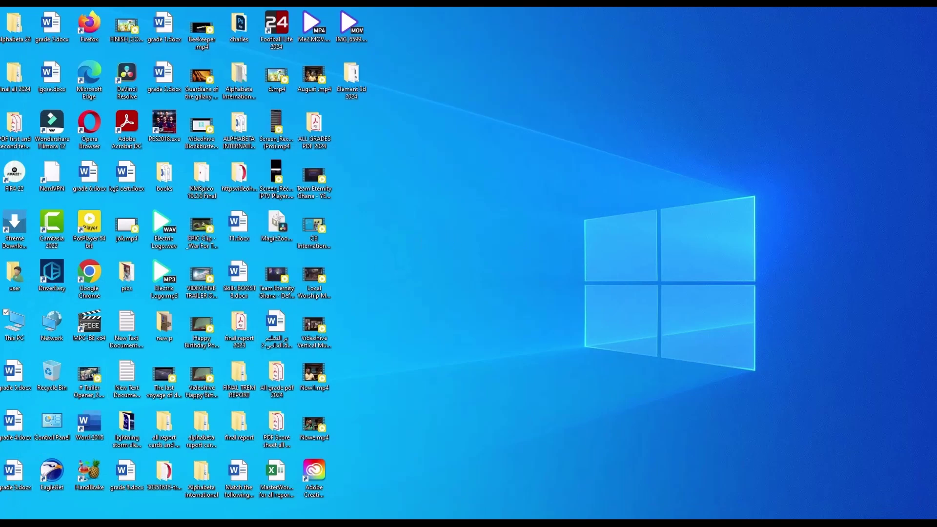
pyautogui.click(8, 521)
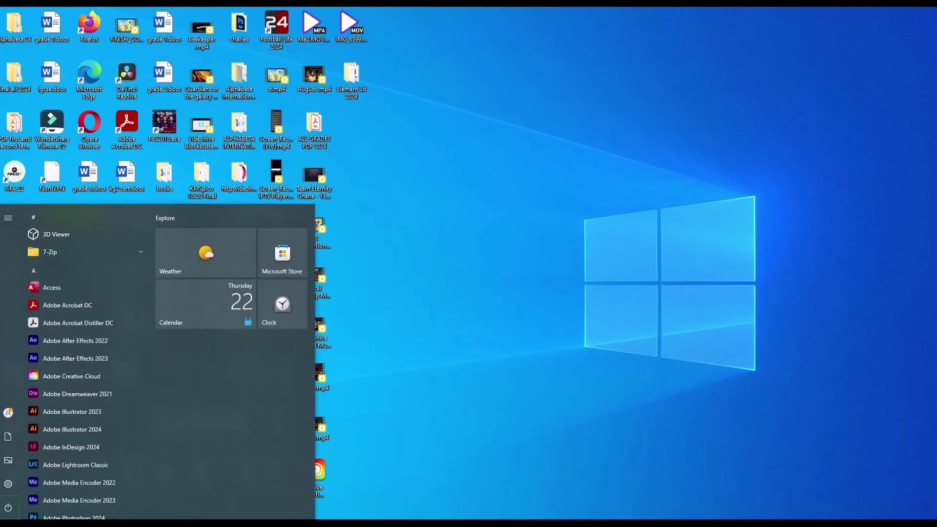
pyautogui.click(80, 356)
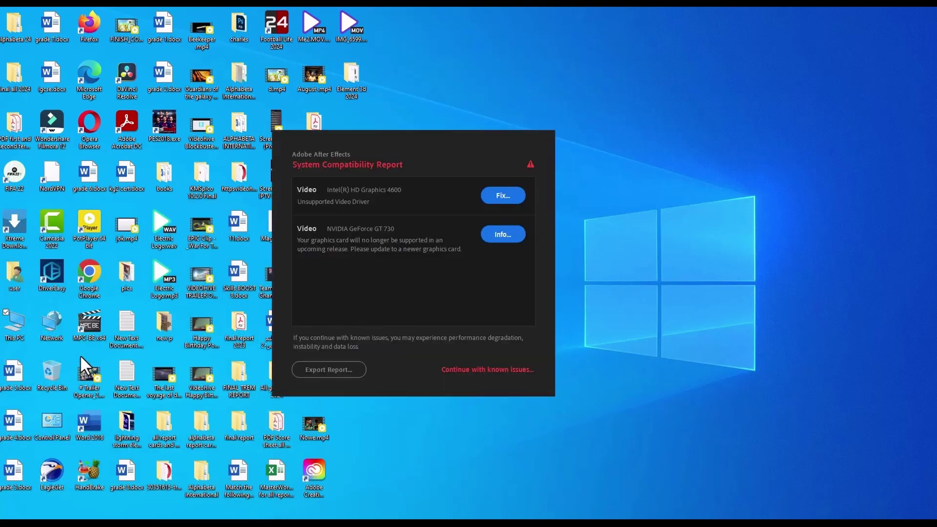
pyautogui.click(498, 376)
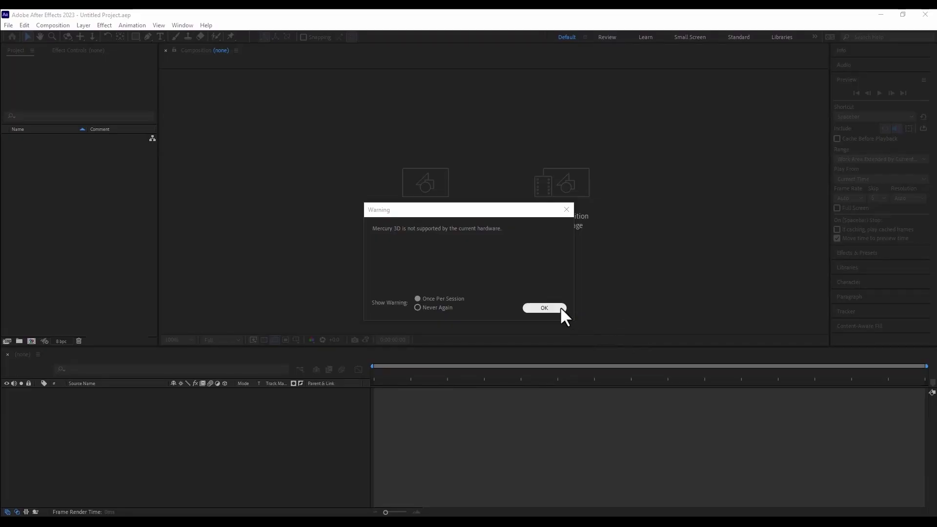
pyautogui.click(560, 306)
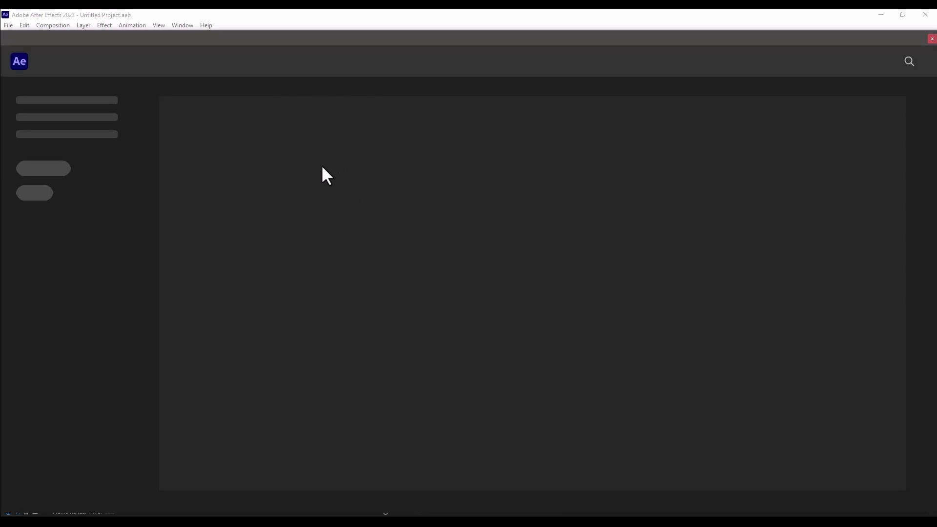
# Start a new project with a default 1920x1080, 24 fps composition, Comp 1
pyautogui.click(37, 102)
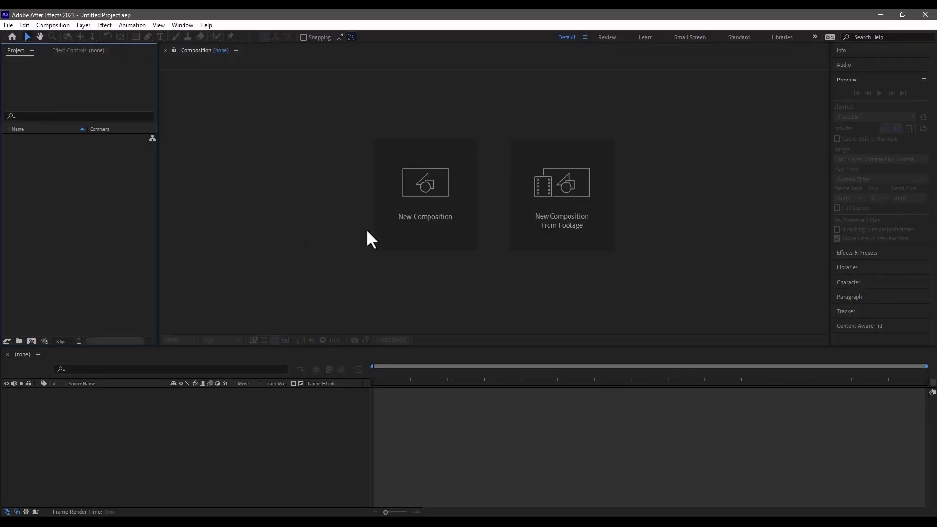
pyautogui.click(415, 200)
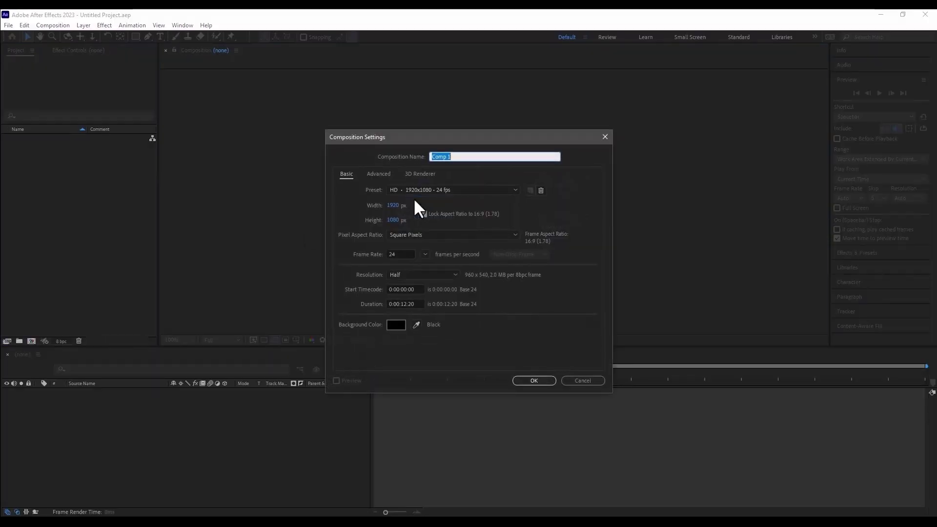
pyautogui.click(529, 380)
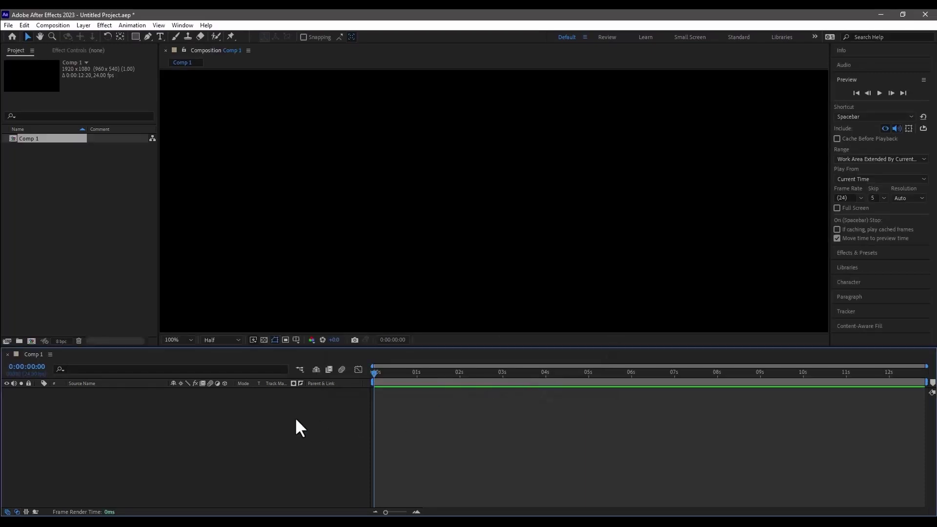
# Add a new solid layer, Dark Gray Solid 1, to the composition with default settings
pyautogui.rightClick(296, 418)
pyautogui.moveTo(331, 302)
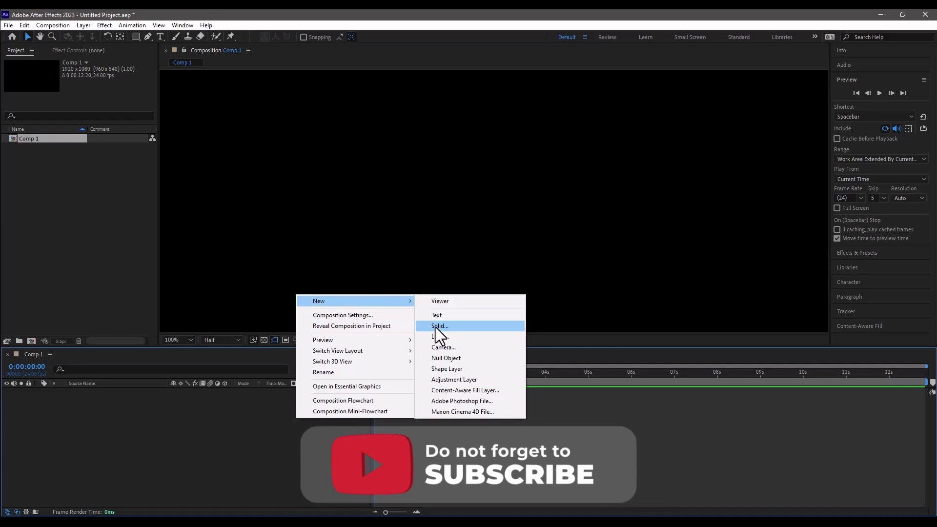
pyautogui.click(435, 326)
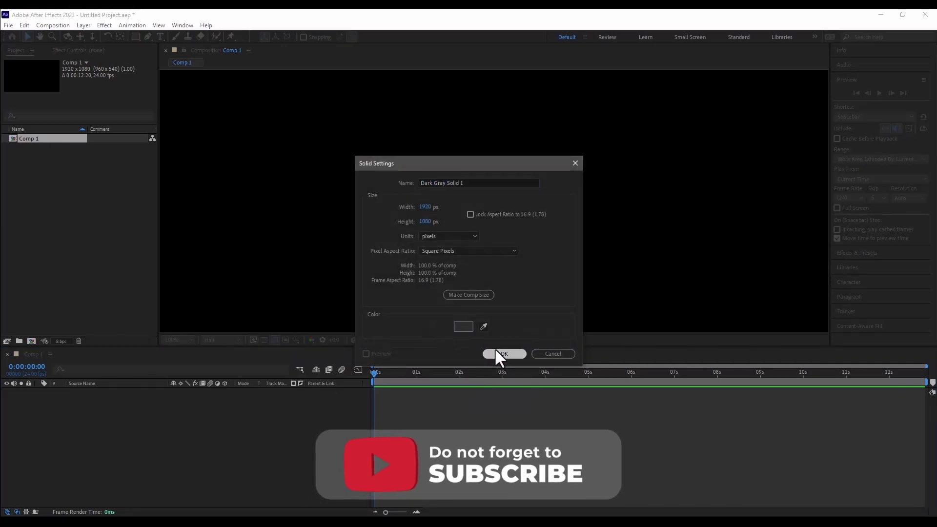
pyautogui.click(496, 353)
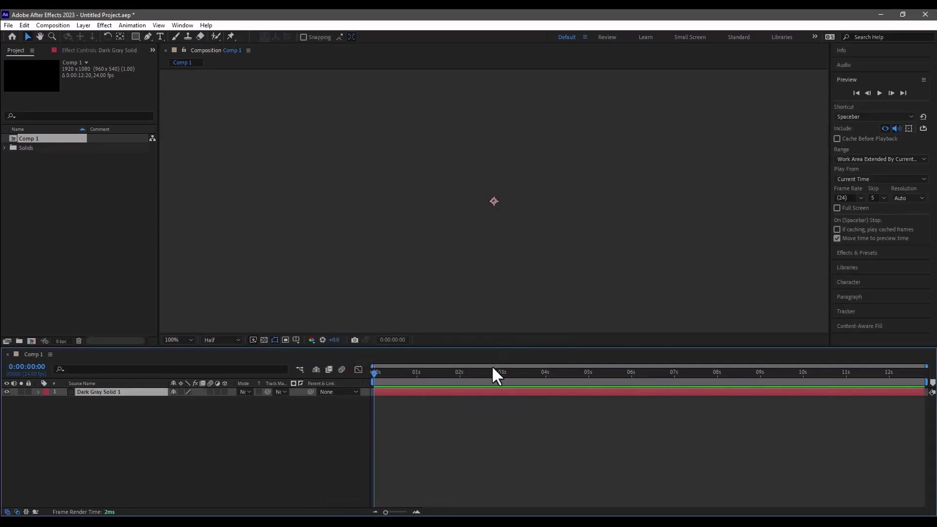
# Apply Video Copilot Element to Dark Gray Solid 1 and launch its Scene Setup
pyautogui.click(101, 23)
pyautogui.moveTo(251, 121)
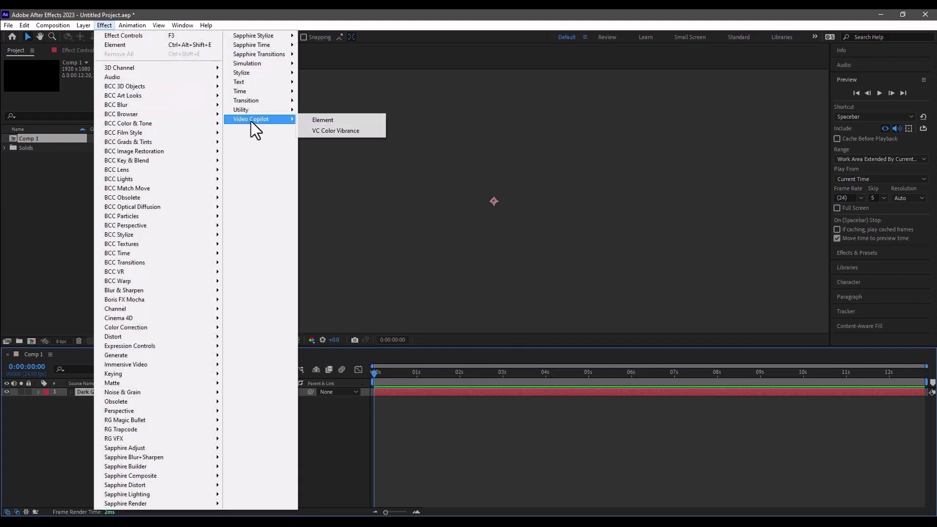
pyautogui.click(315, 120)
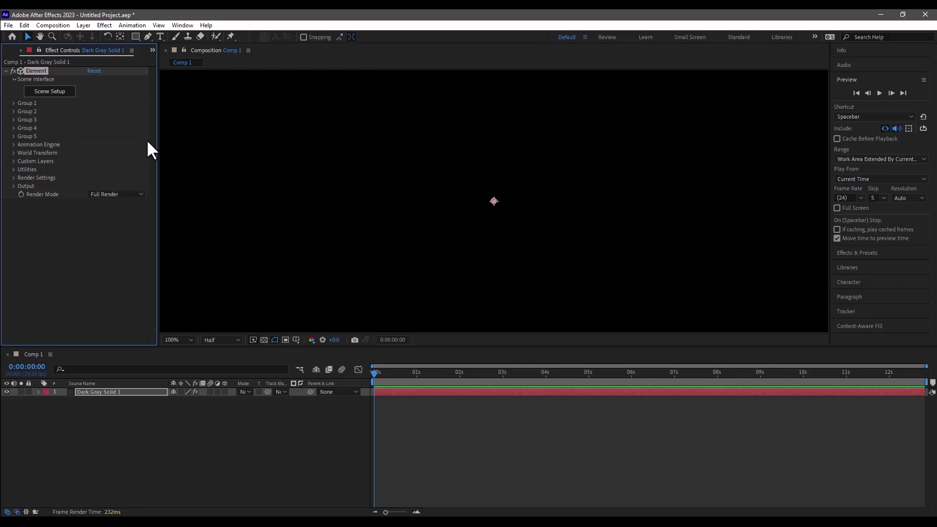
pyautogui.click(62, 93)
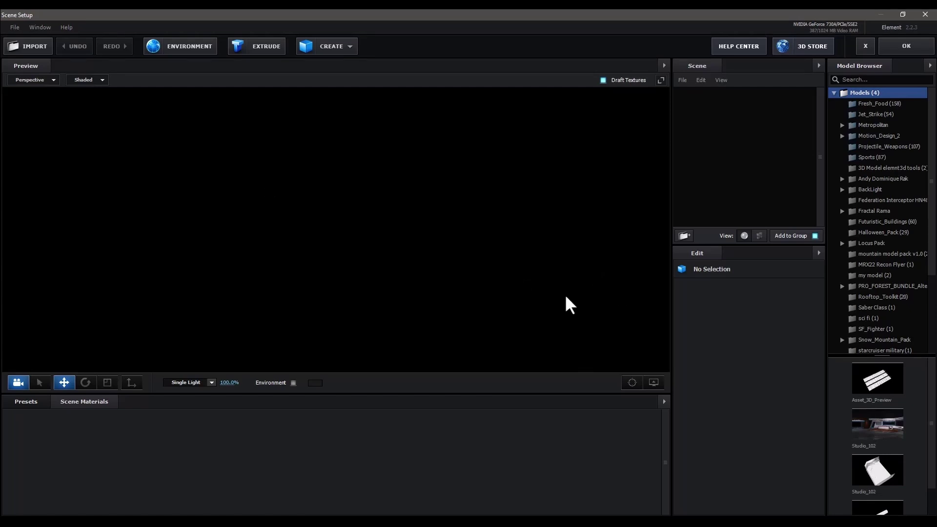
# Close the loaded Element 3D Scene Setup with OK and minimize After Effects to the desktop
pyautogui.click(906, 46)
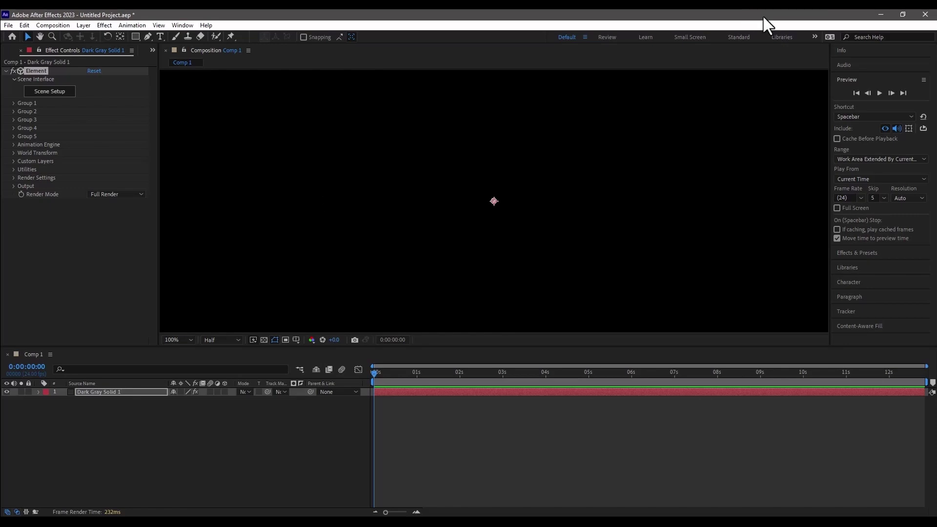
pyautogui.click(883, 13)
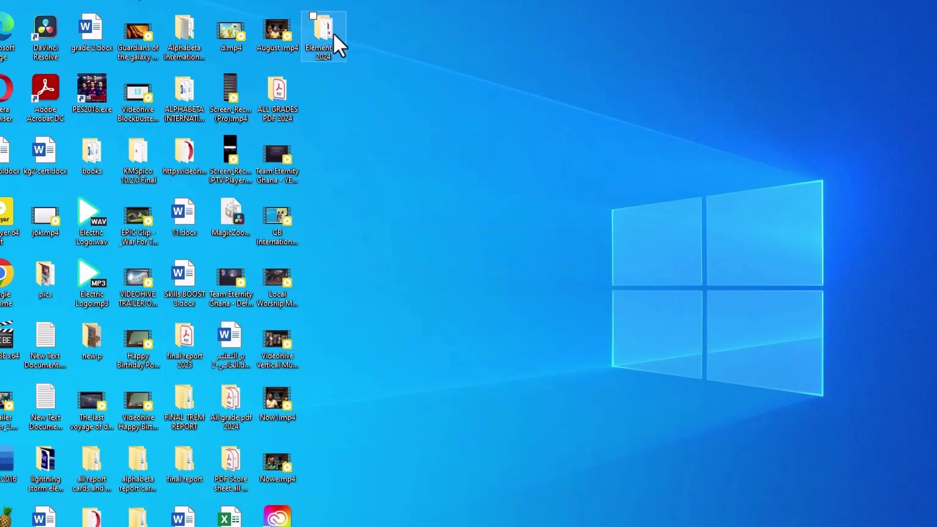
# Inspect and close the Element 3d 2024 folder, then quit After Effects without saving
pyautogui.doubleClick(334, 35)
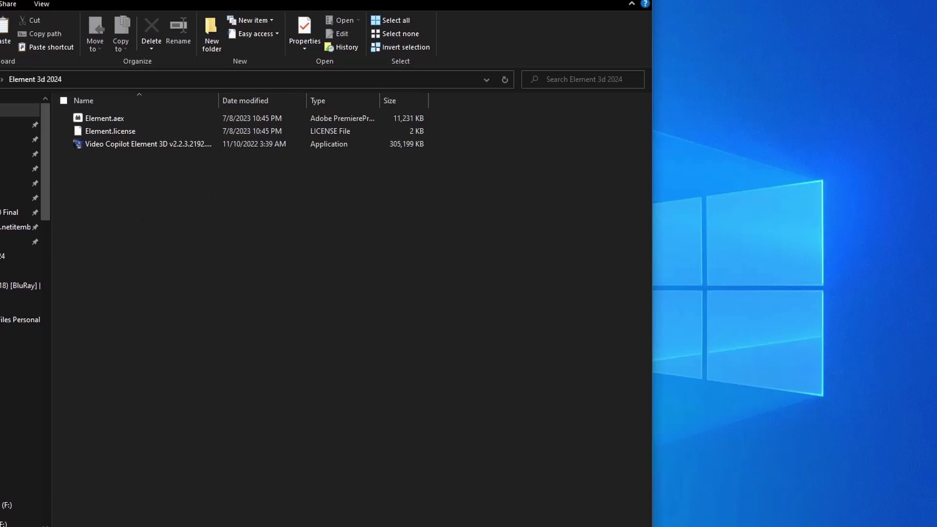
pyautogui.click(643, 1)
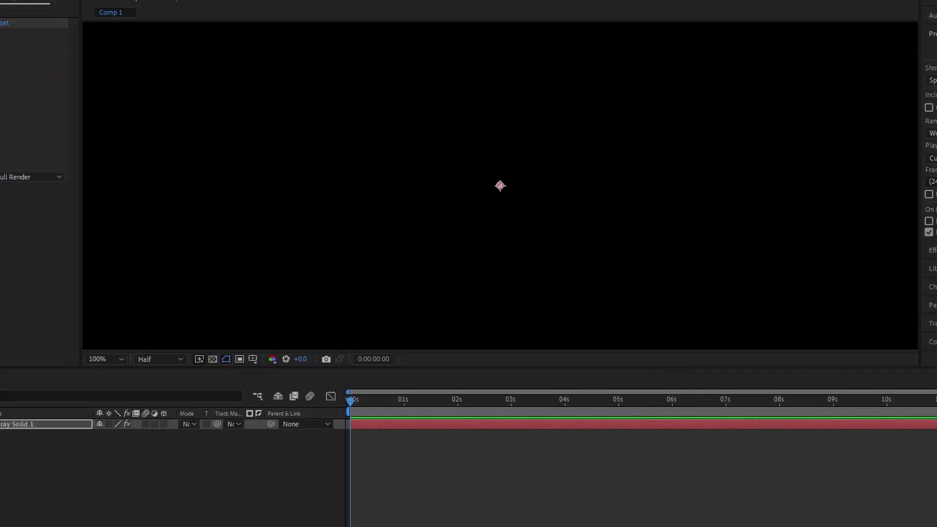
pyautogui.hotkey('ctrl', 'q')
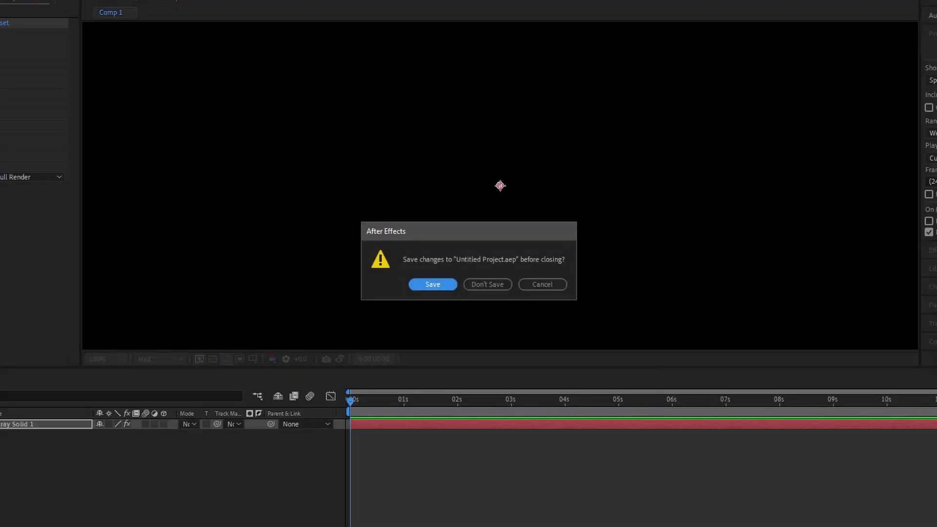
pyautogui.click(477, 281)
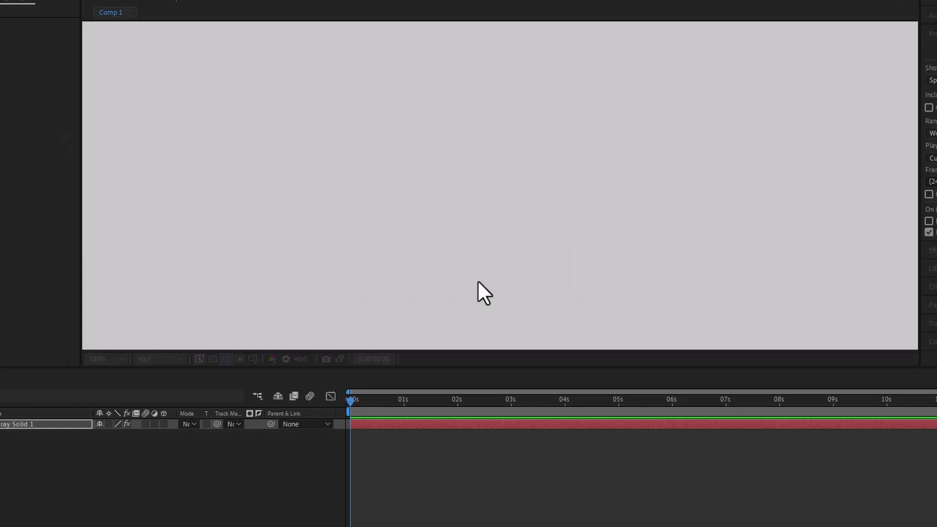